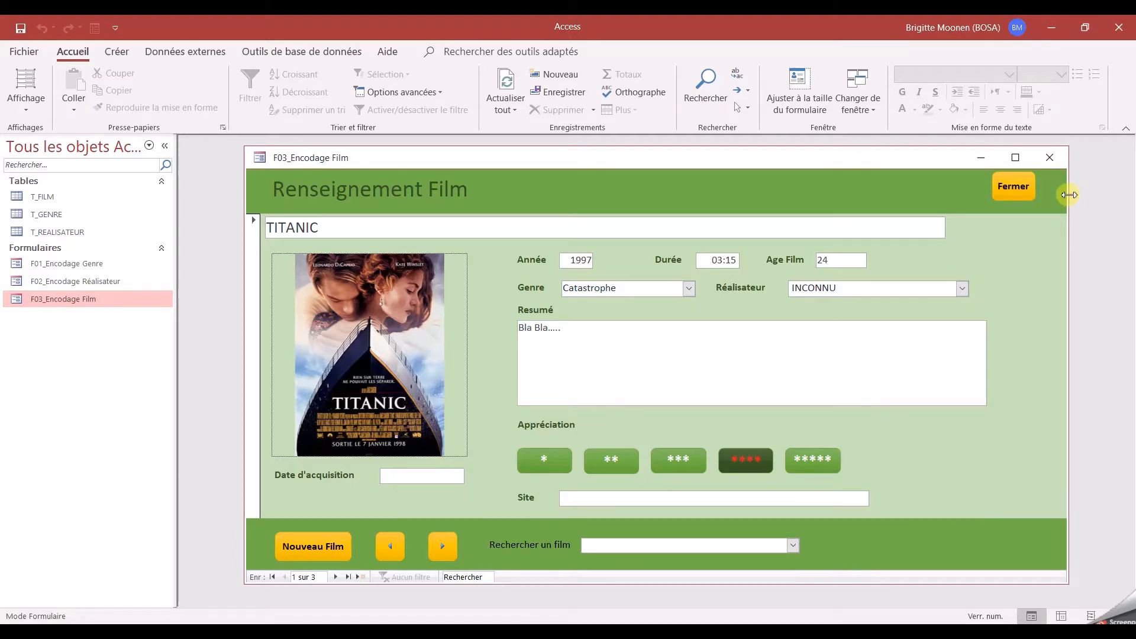
Step: Try narrowing the F03_Encodage Film form window, and widen it back to about its original width
drag(1068, 194, 1051, 266)
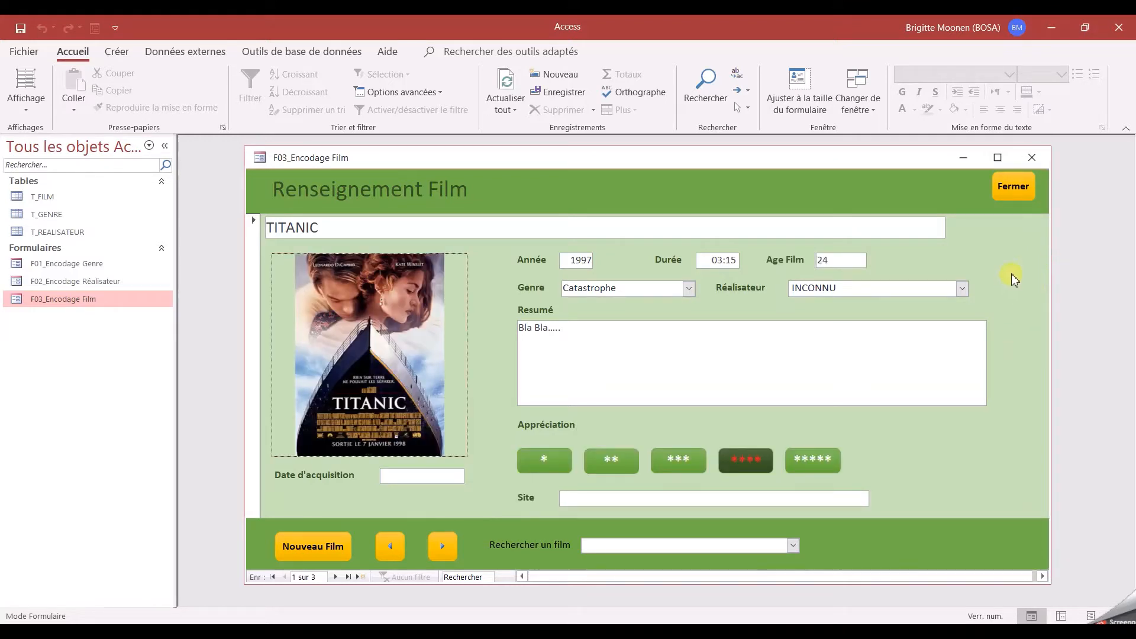
drag(1052, 256, 1069, 253)
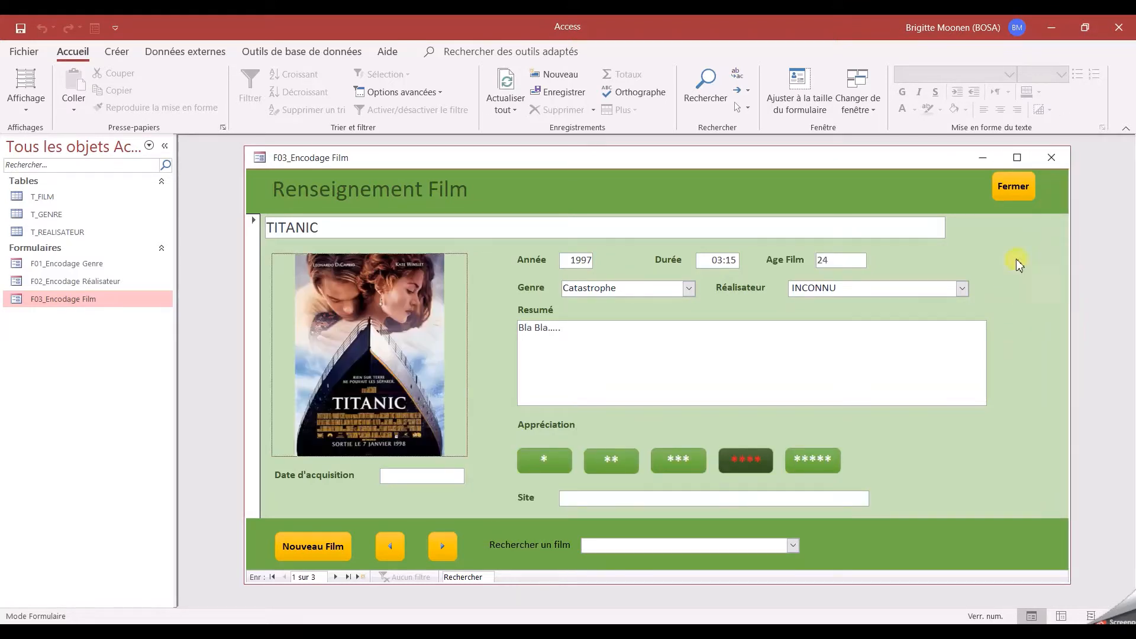
Step: Open the F03_Encodage Film form in design view and display the format properties of the whole form
click(34, 112)
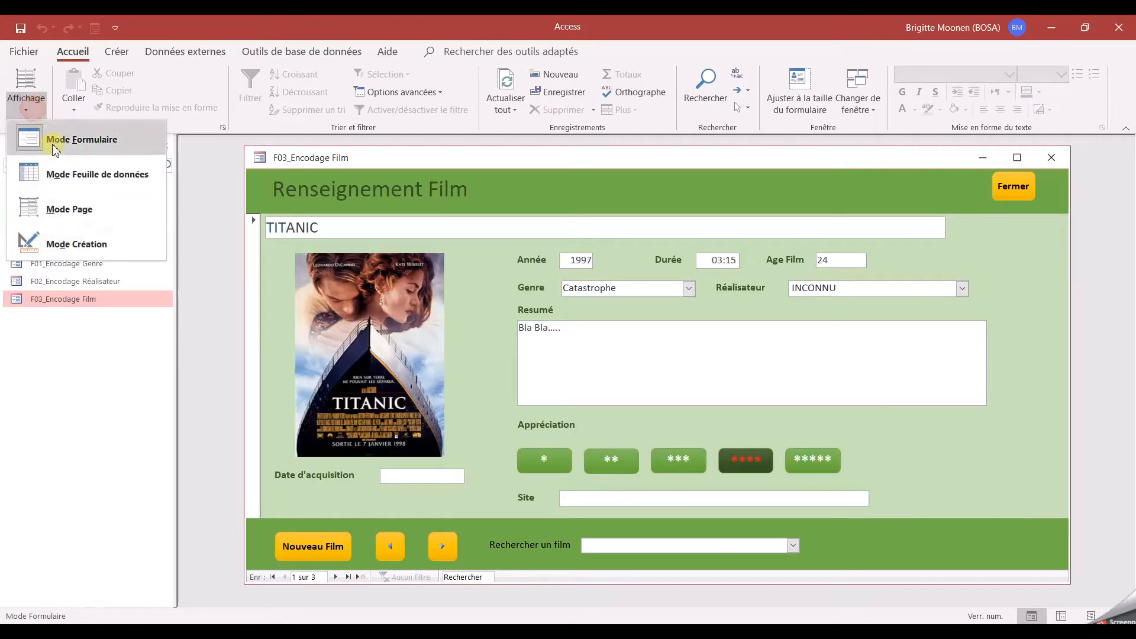
click(83, 243)
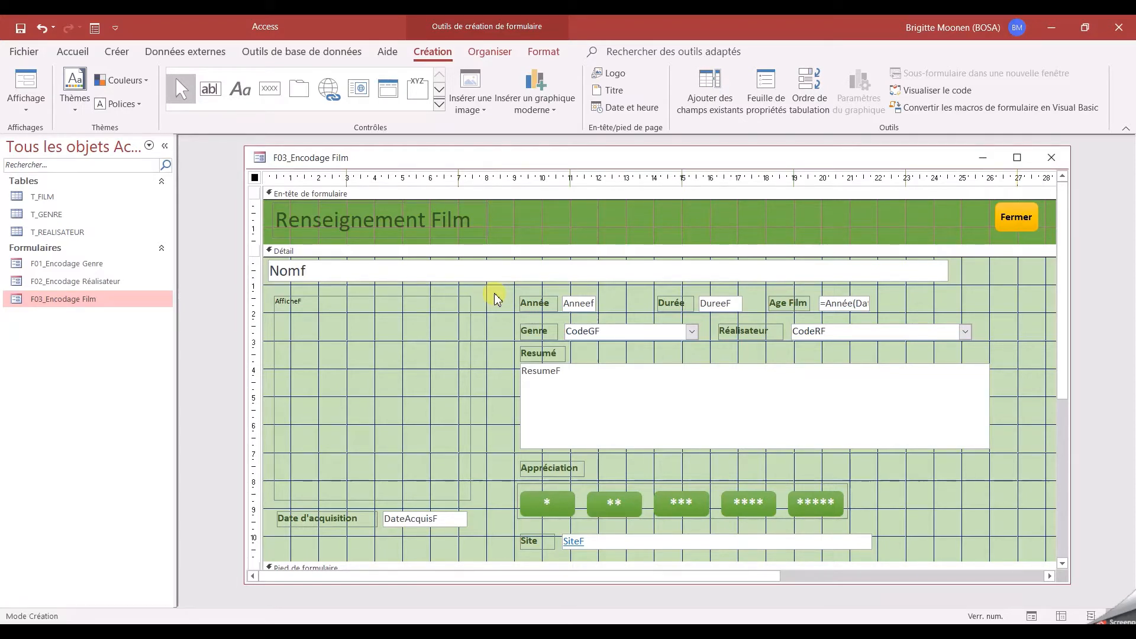
double_click(255, 177)
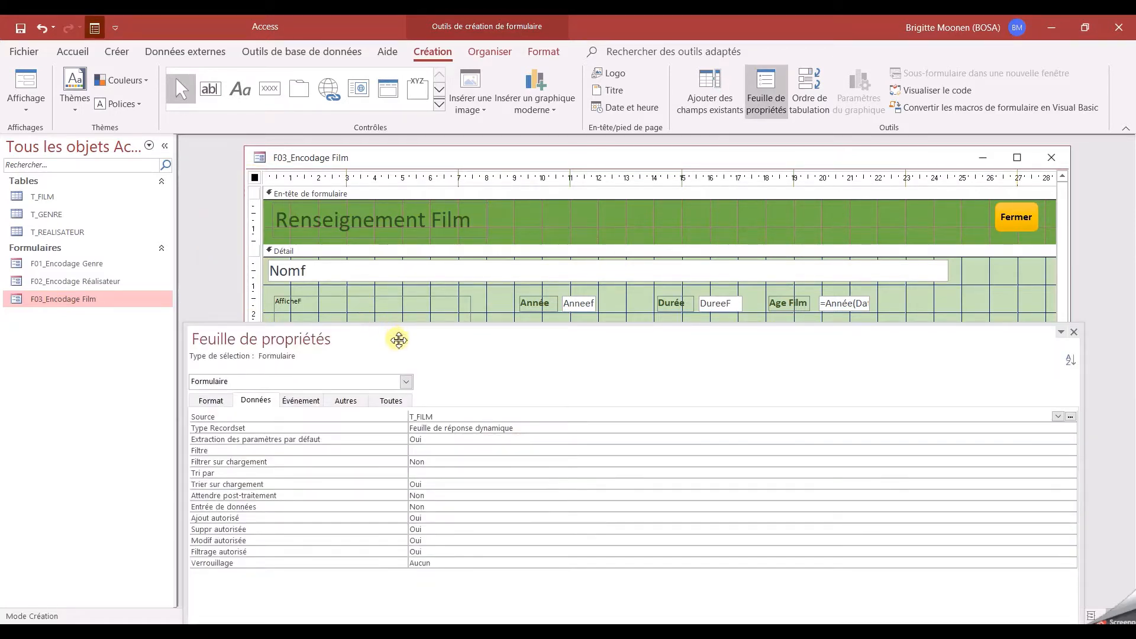
drag(398, 338, 373, 172)
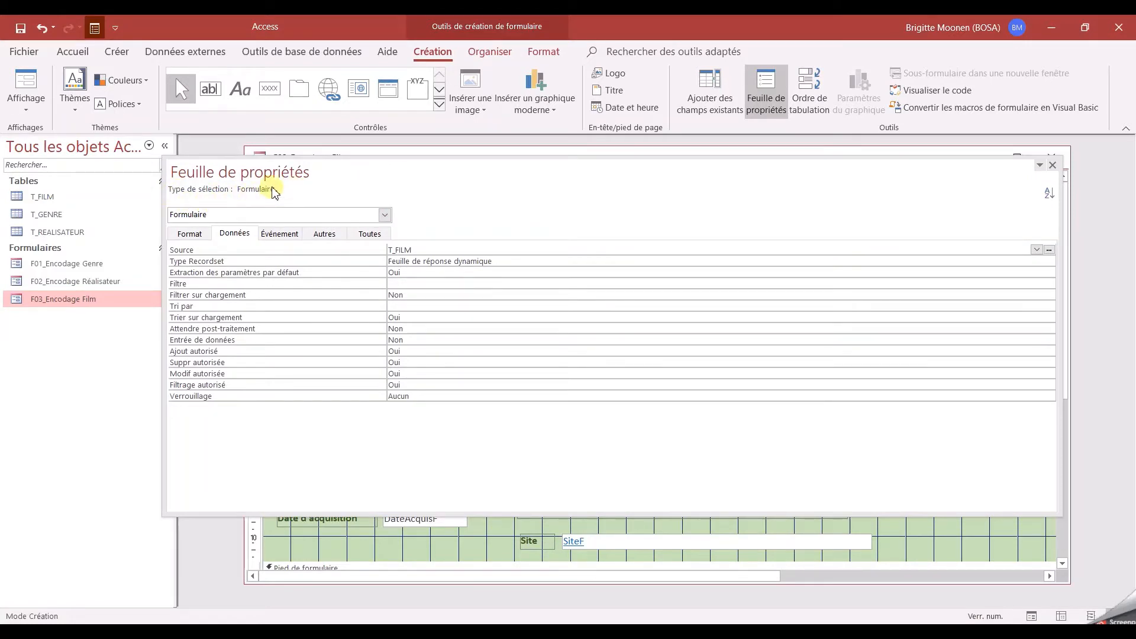
click(190, 234)
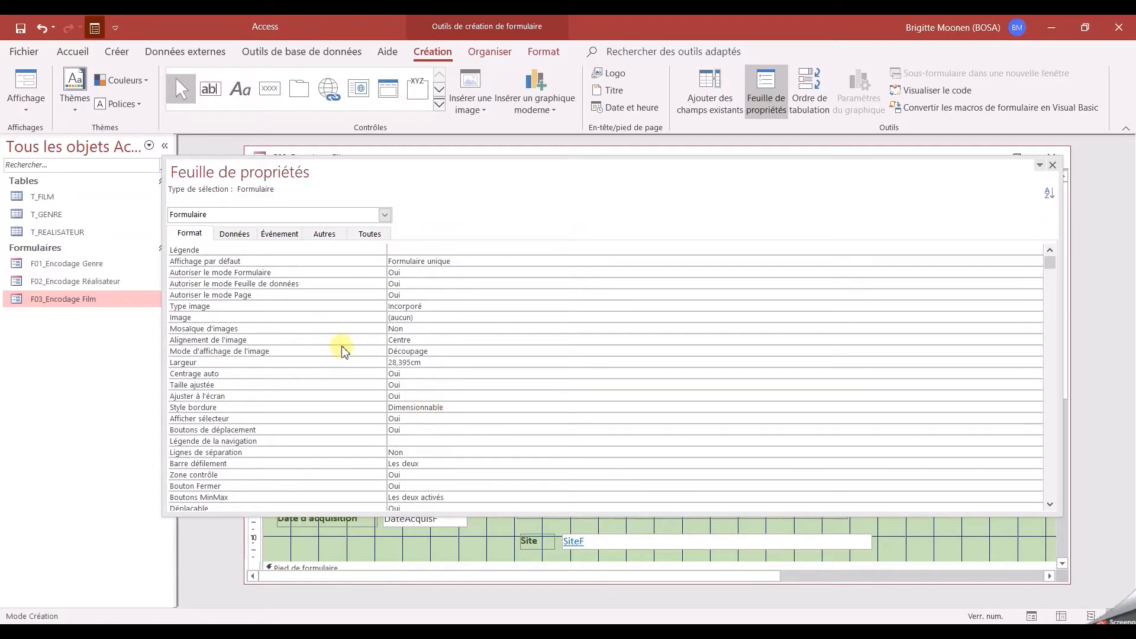
Step: Turn off automatic centering of the form by setting Centrage auto to Non
click(432, 363)
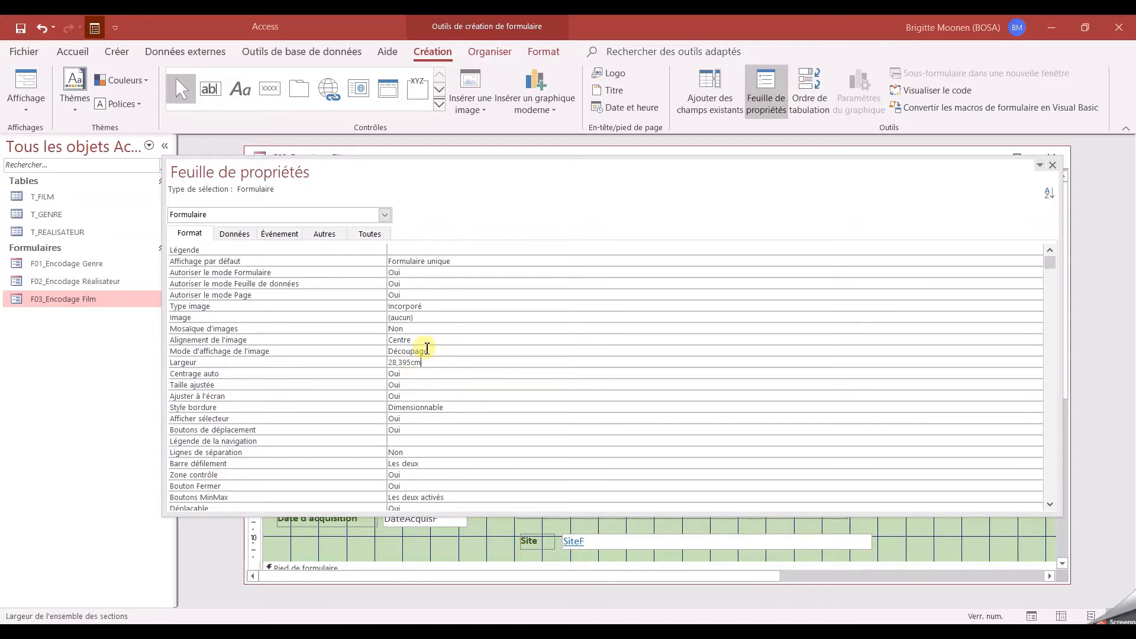
click(408, 375)
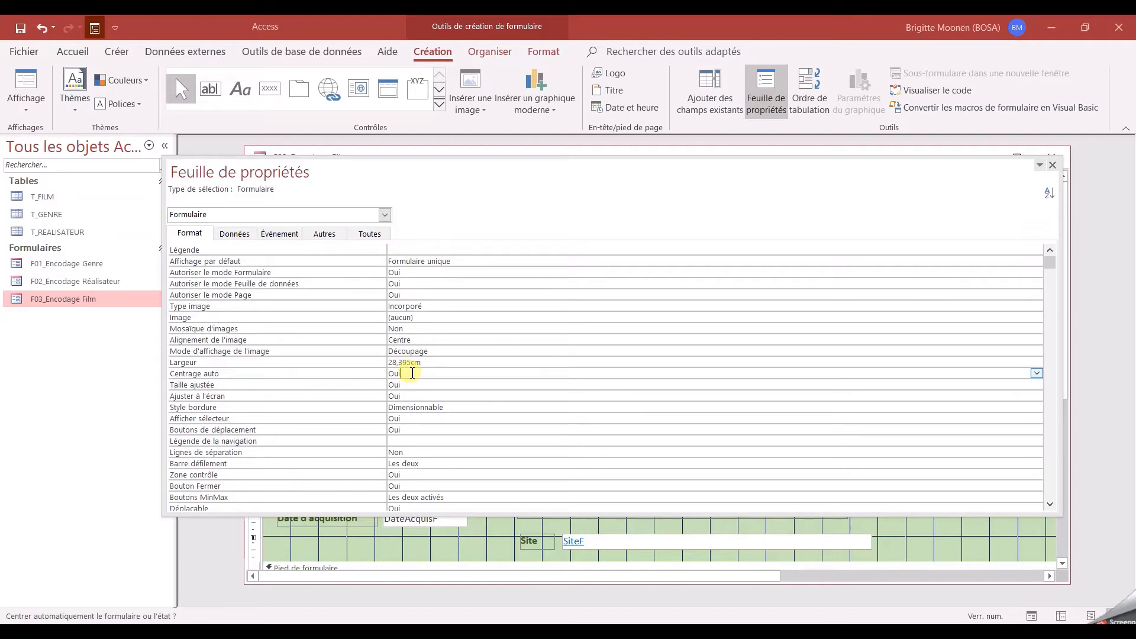
double_click(412, 373)
Step: Set the form's border style (Style bordure) to Trait simple fixe
click(460, 408)
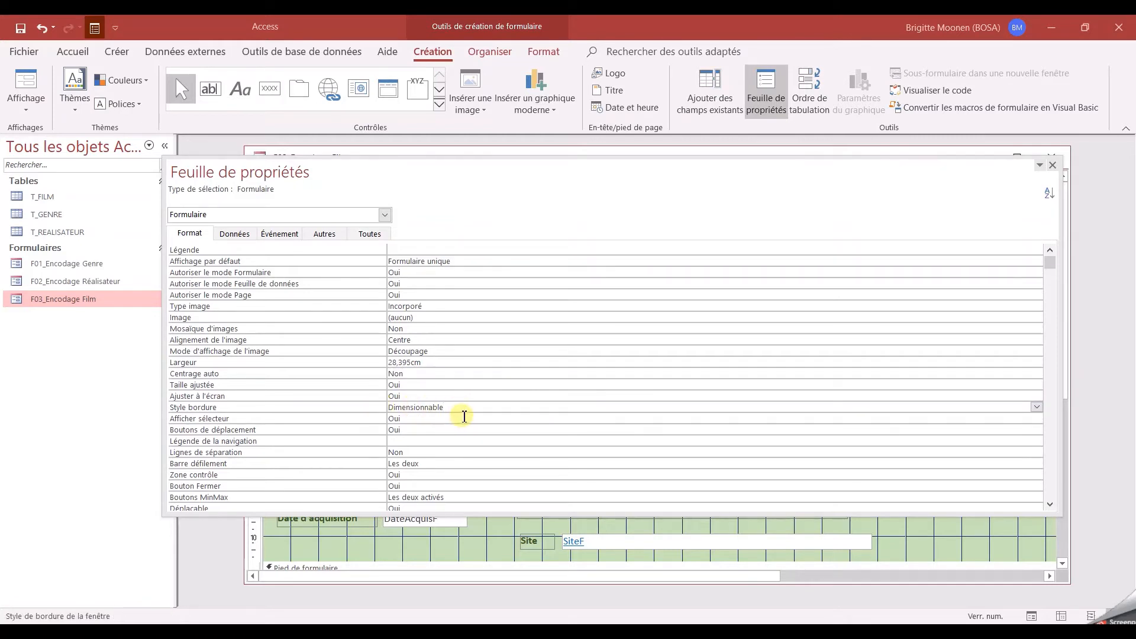
click(1036, 407)
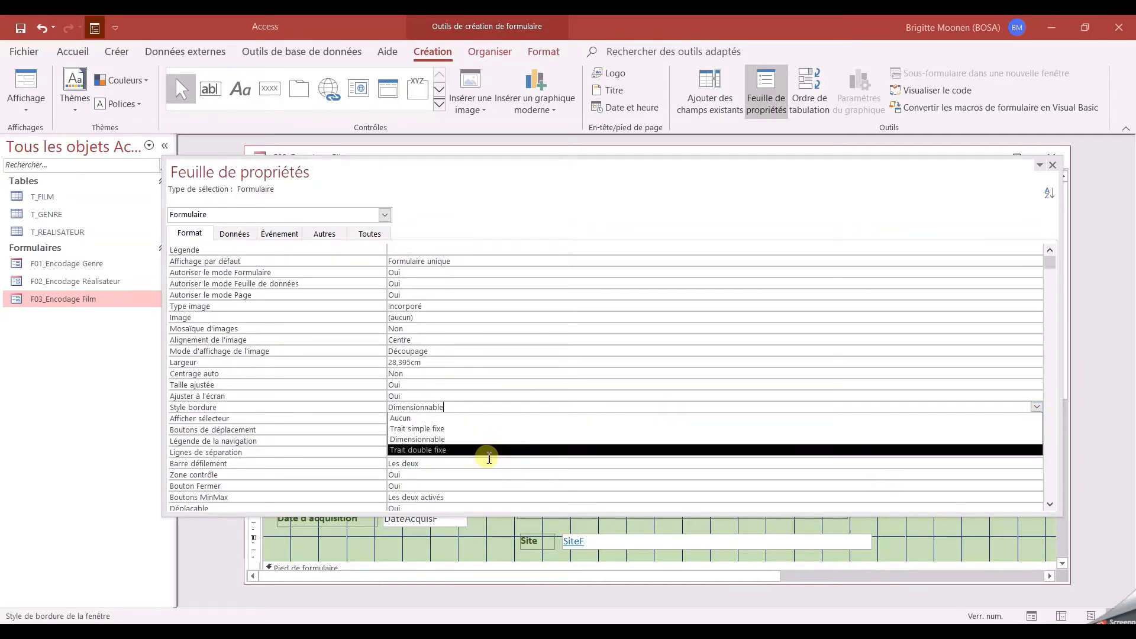
click(482, 430)
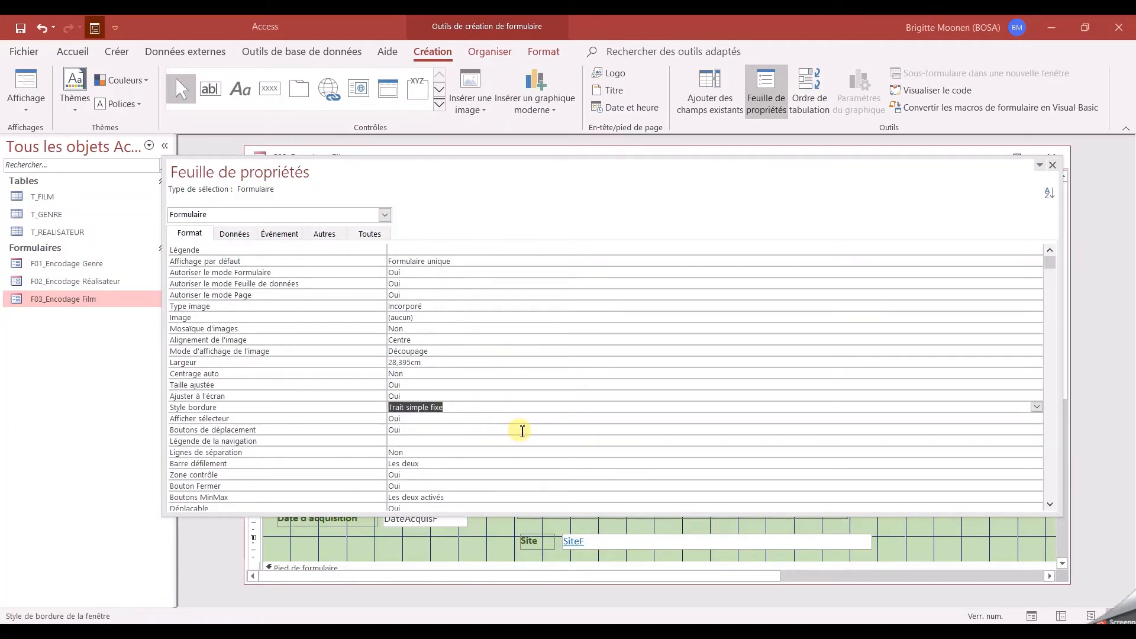
Step: Hide the form's built-in record navigation buttons by setting Boutons de déplacement to Non
click(396, 418)
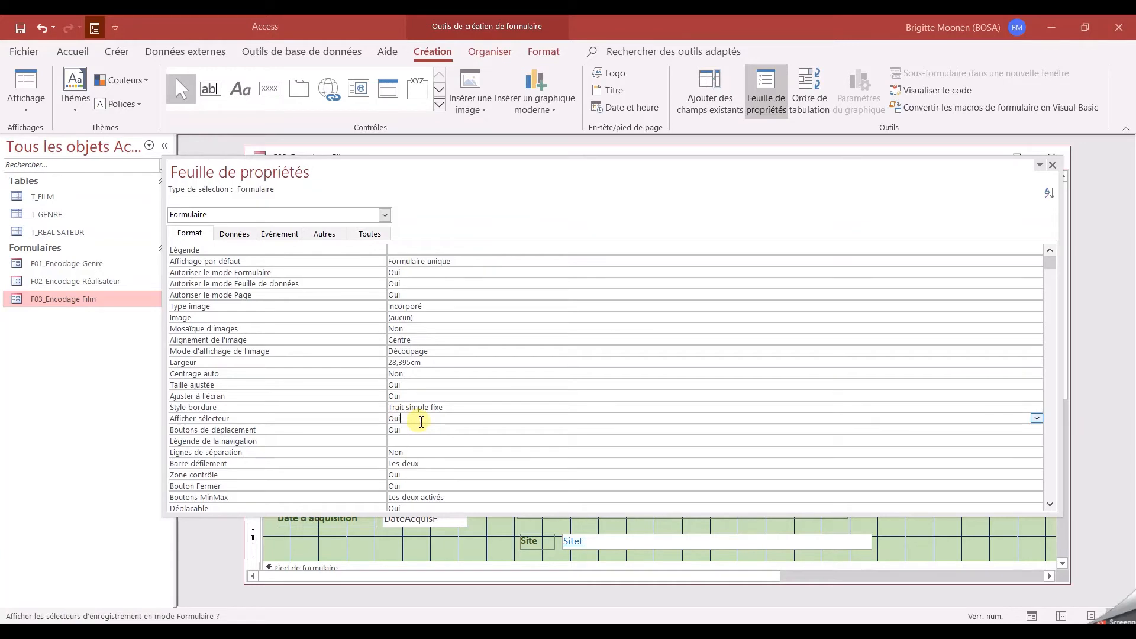
click(417, 430)
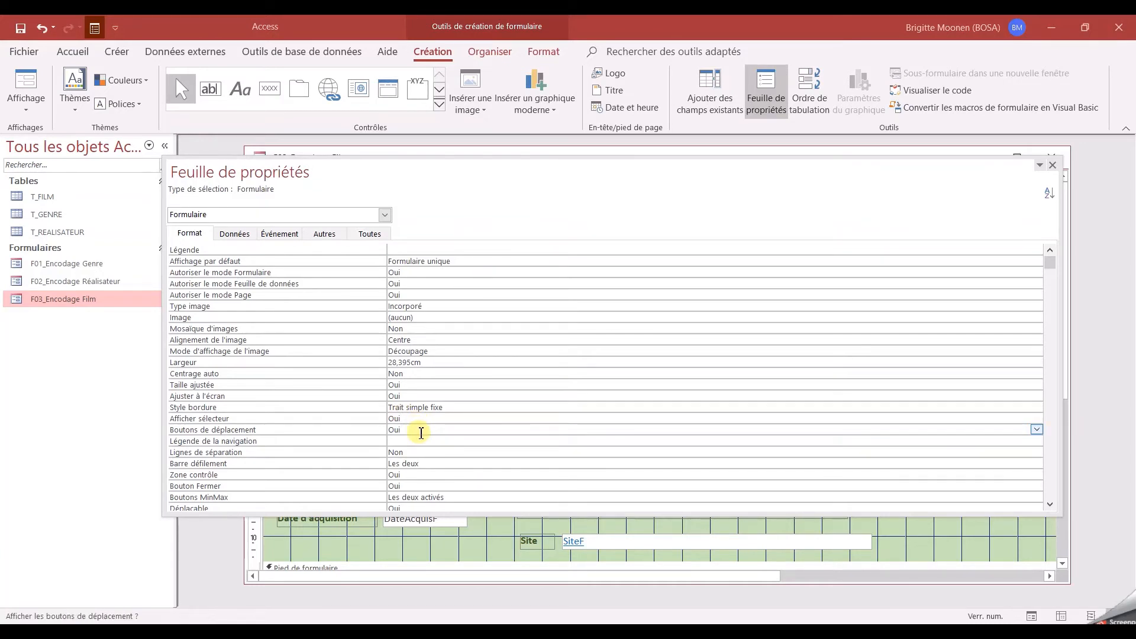
double_click(419, 432)
Step: Disable the form window's close button (Bouton Fermer: Non) and remove its minimize and maximize buttons (Boutons MinMax: Aucun)
scroll(441, 457, down, 1)
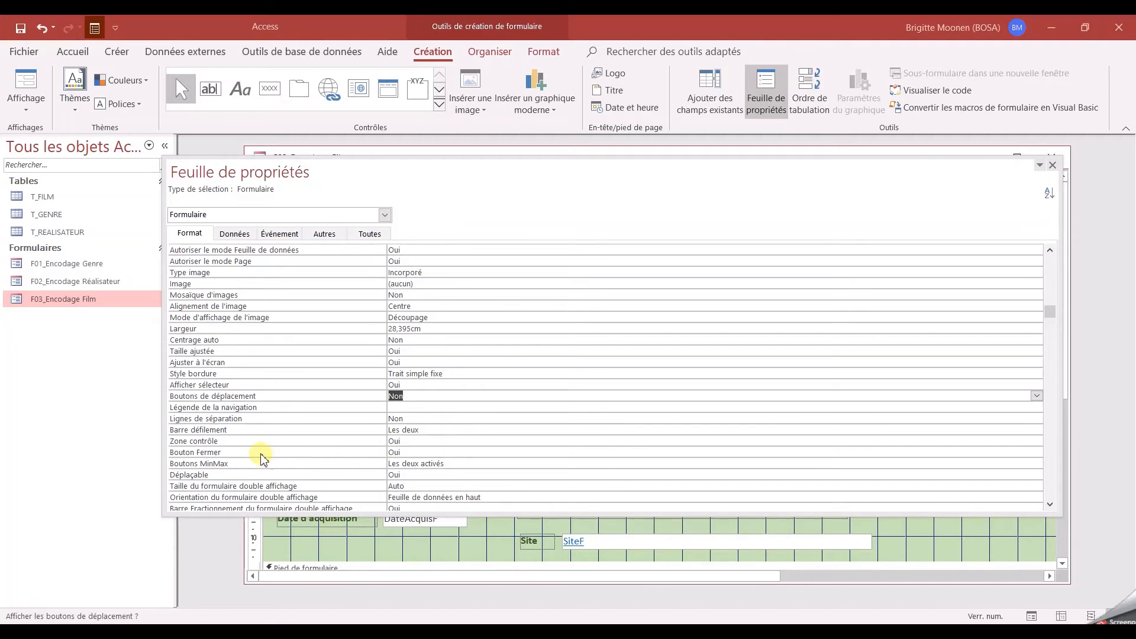
click(428, 453)
double_click(427, 453)
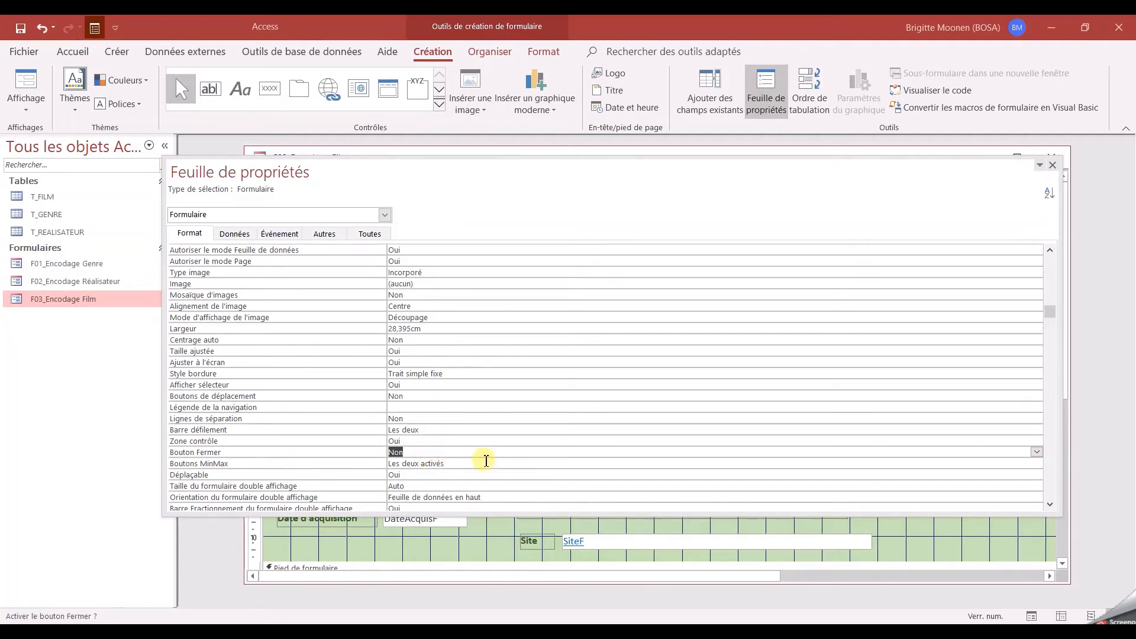
double_click(485, 461)
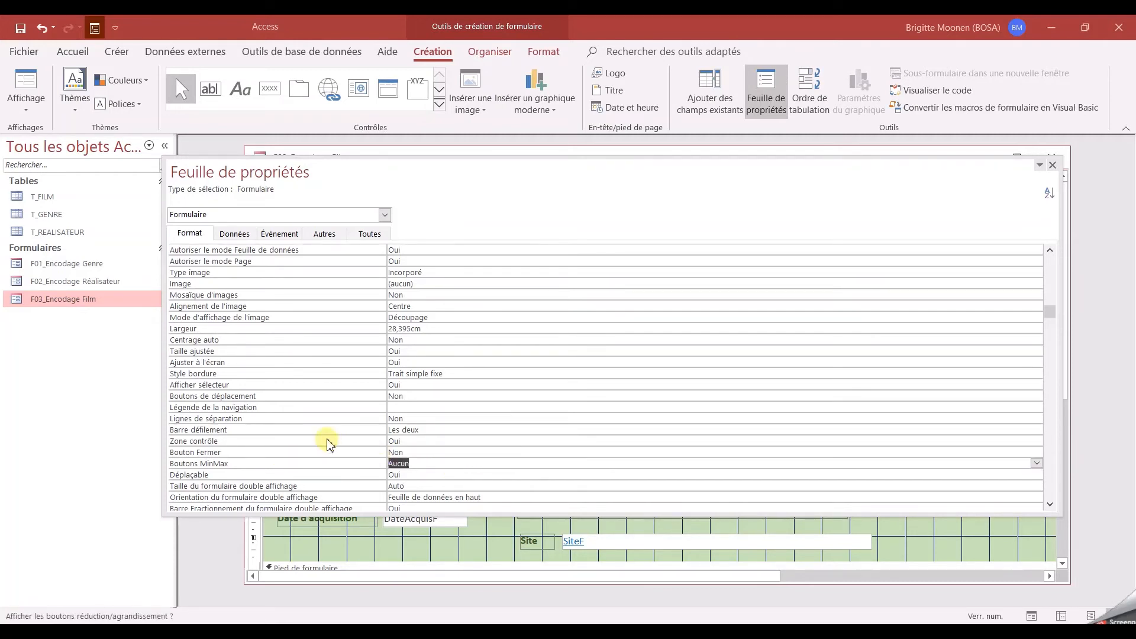
Step: Close the form's property sheet and view the form in form mode to check the window settings
scroll(308, 456, down, 1)
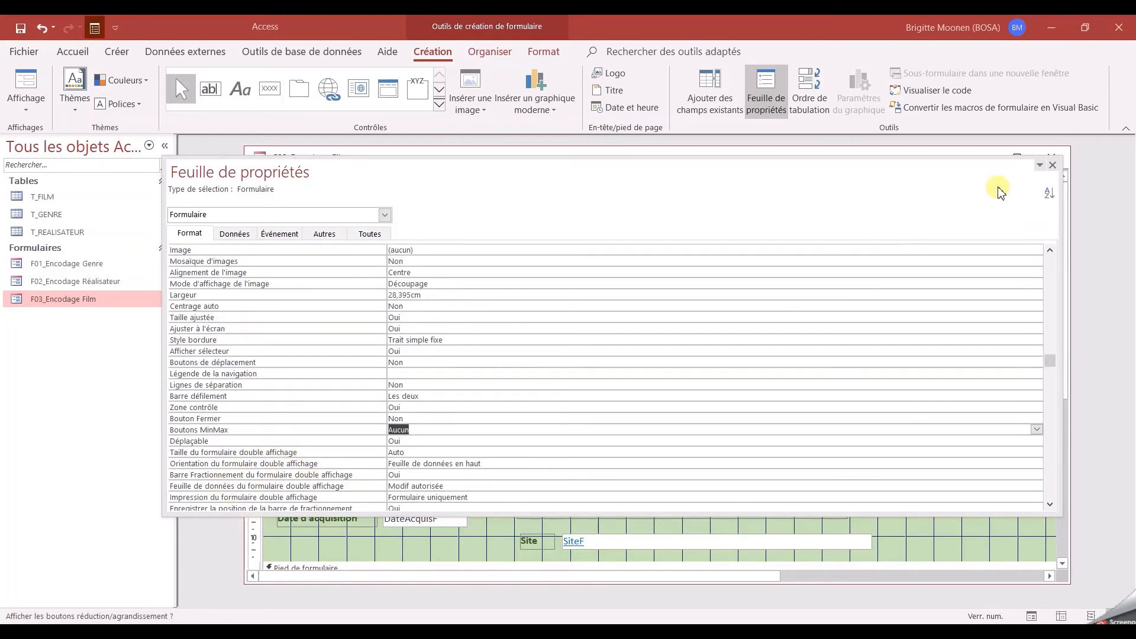
click(1053, 165)
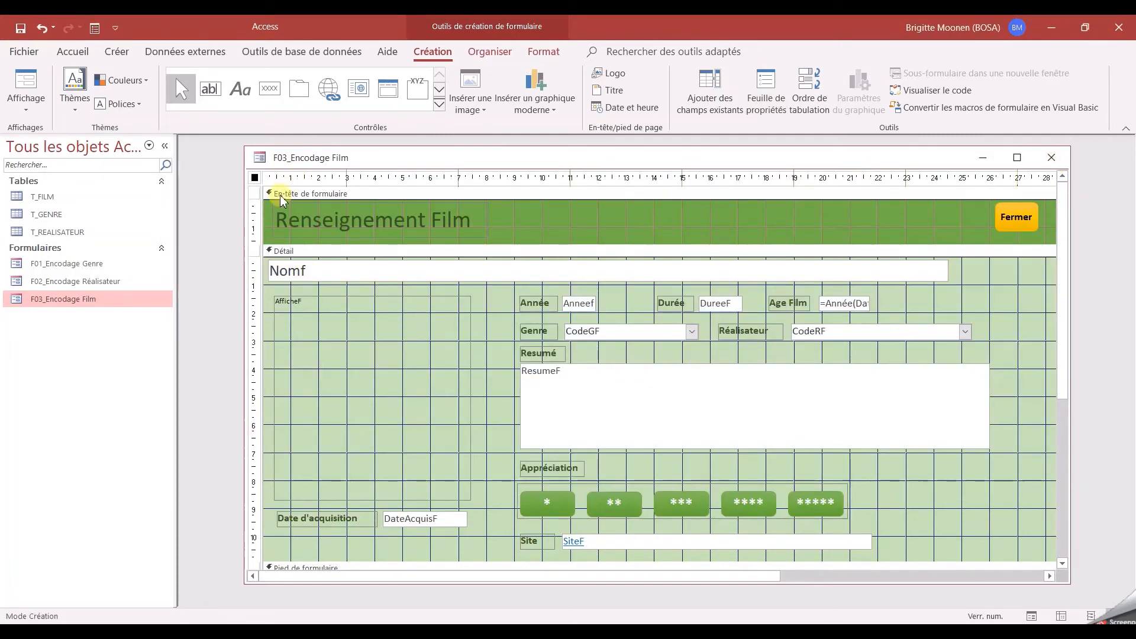
click(28, 85)
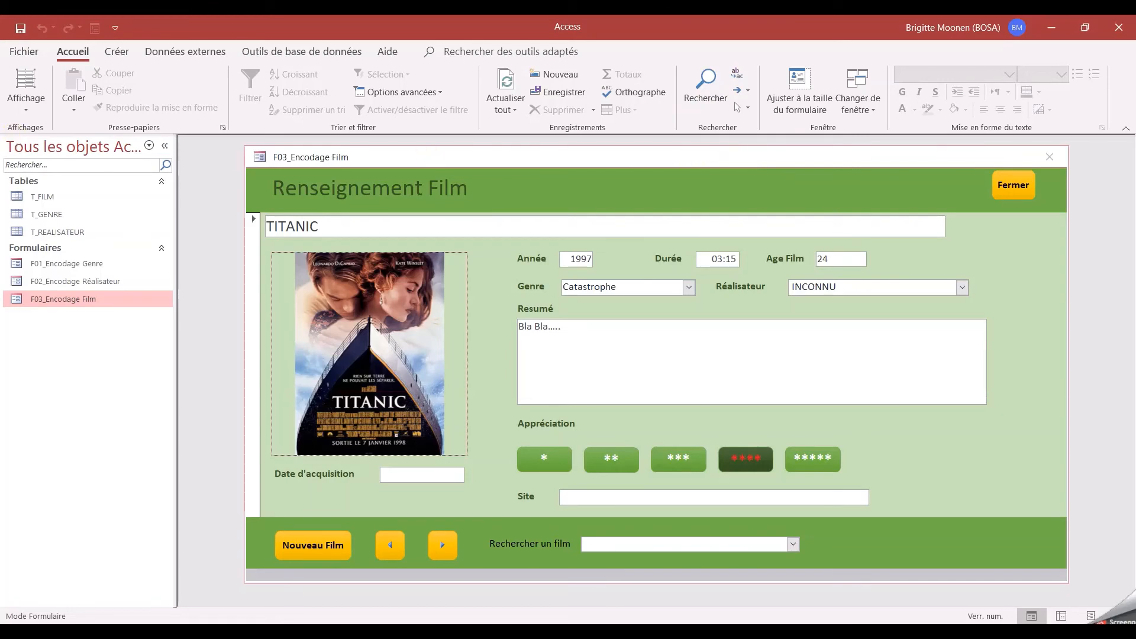
Step: Return the form to design view and set its border style (Style bordure) to Aucun
click(23, 113)
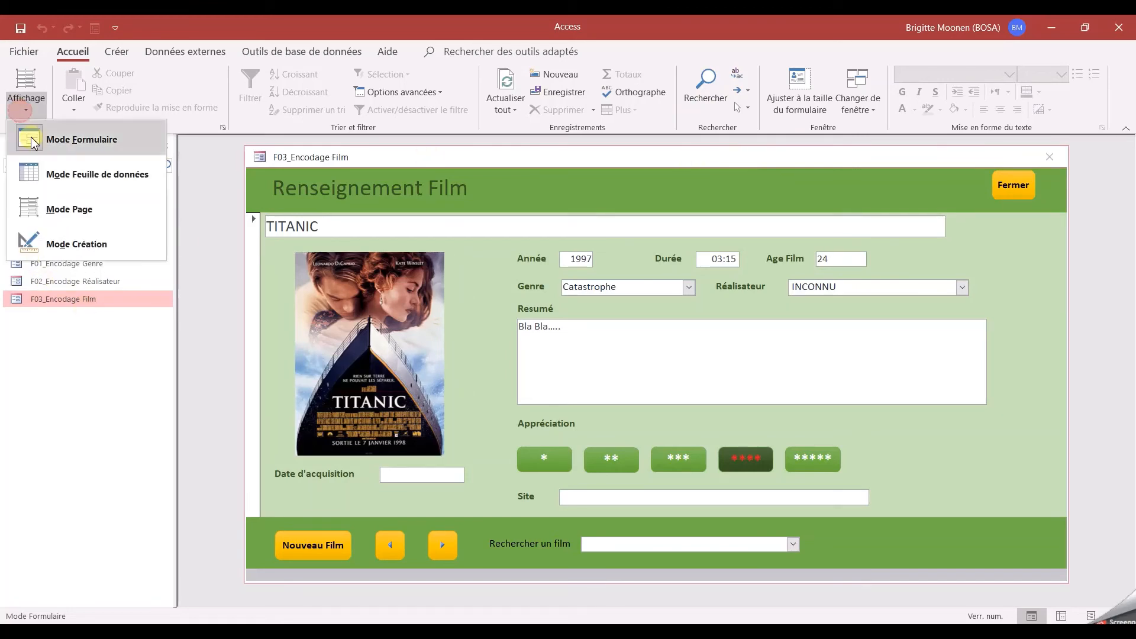
click(66, 247)
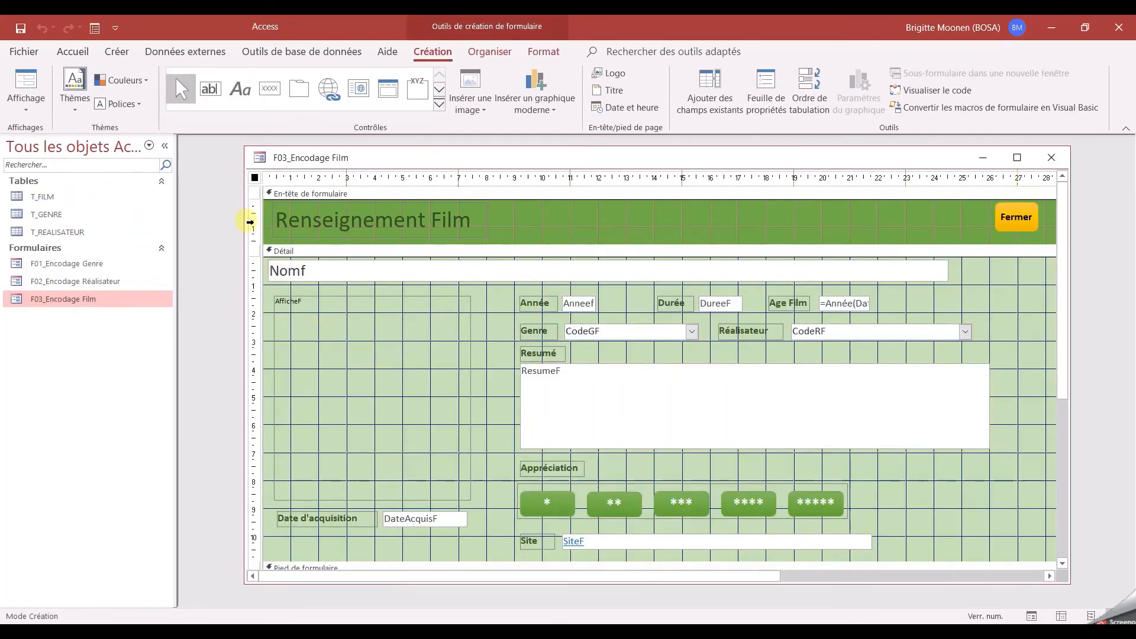
double_click(256, 177)
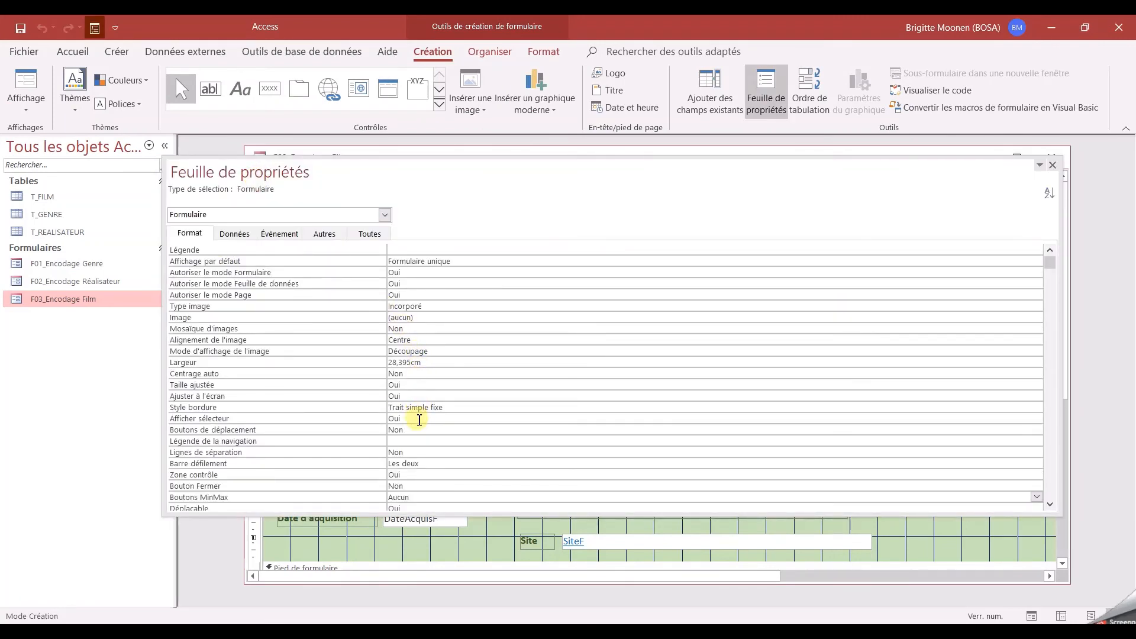
click(456, 409)
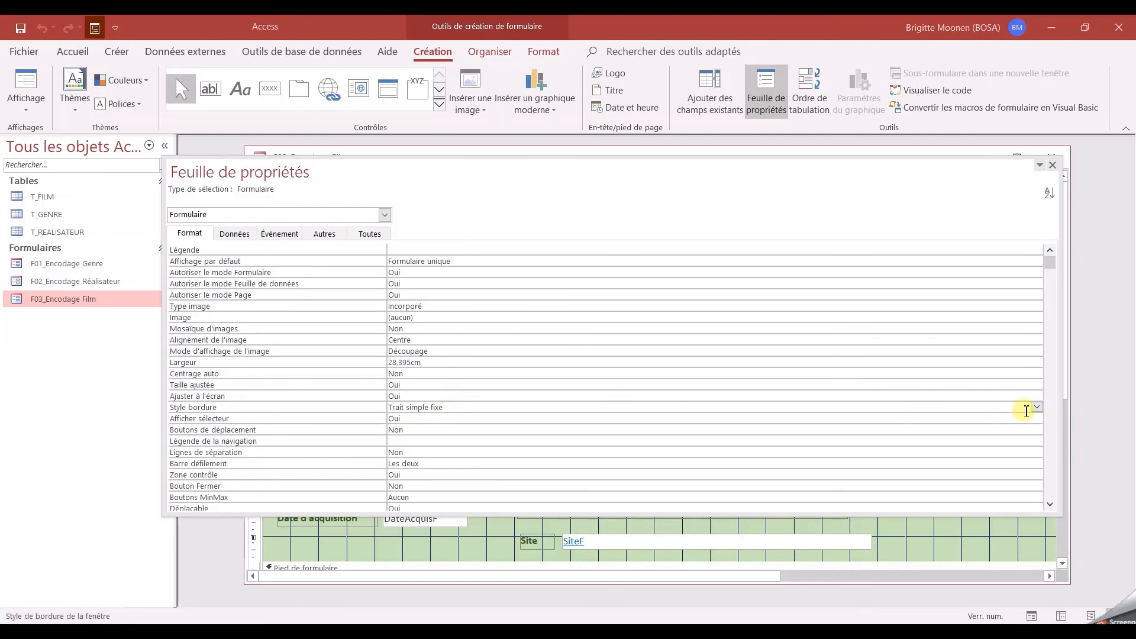
click(1037, 407)
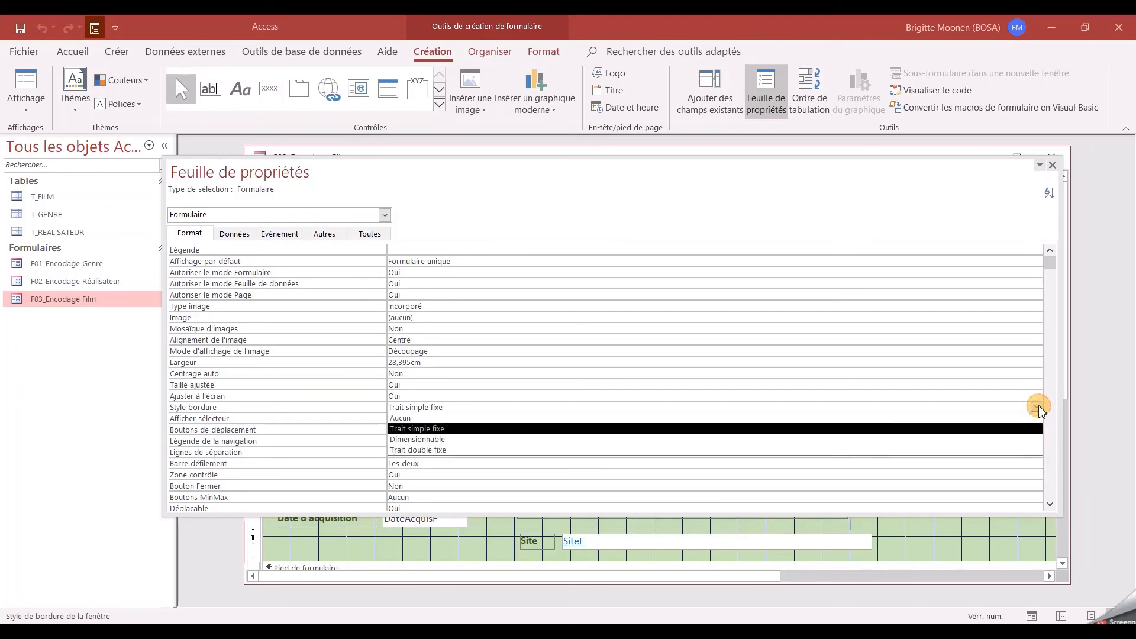
click(503, 422)
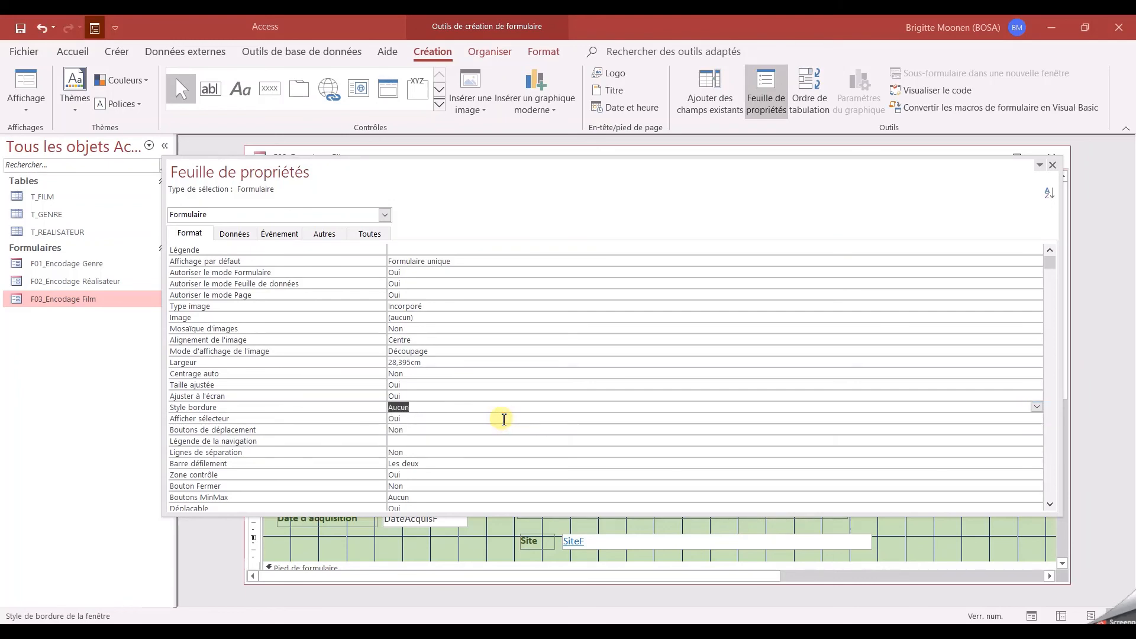
Step: Close the property sheet, save the form and display it in form mode
click(1050, 168)
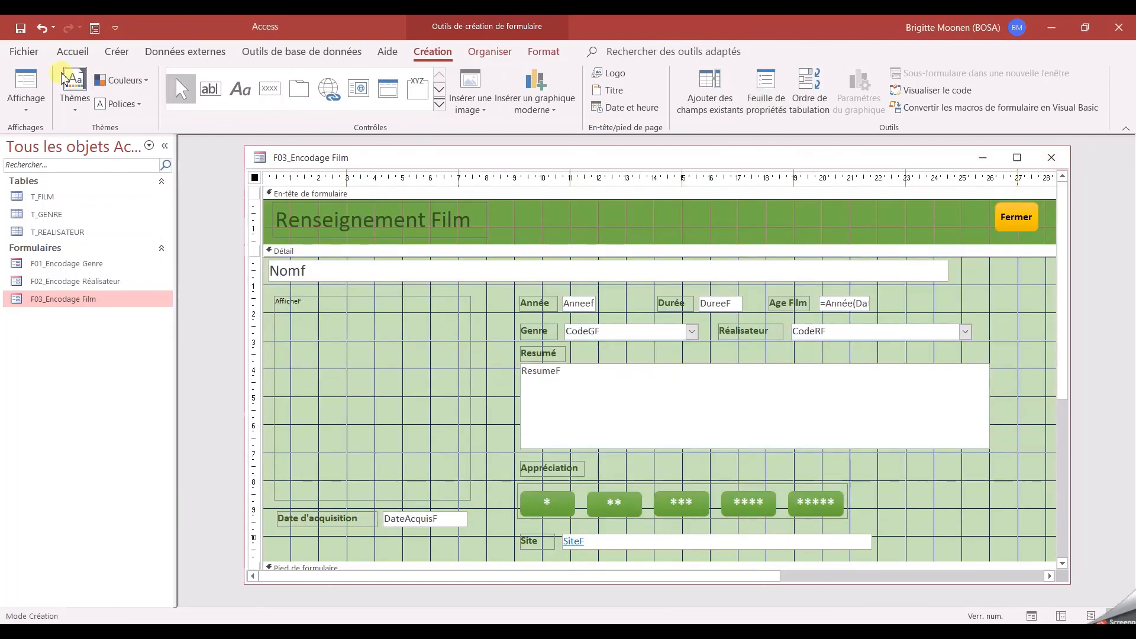
click(18, 29)
click(26, 74)
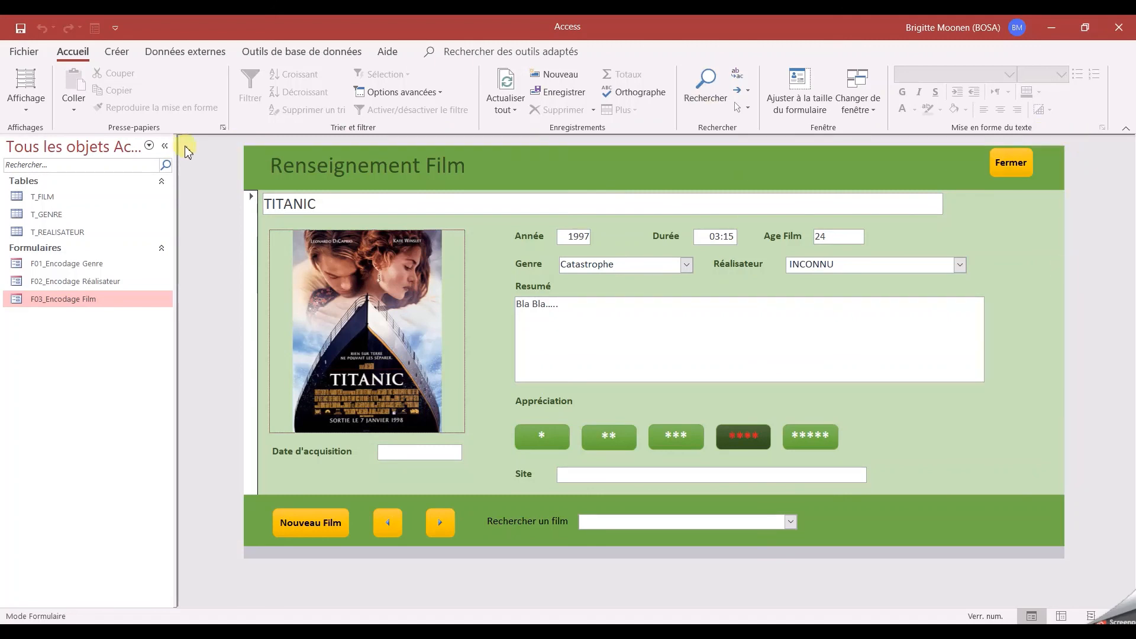
Step: Test the form's own navigation buttons by browsing forward through the film records and back again
click(440, 521)
click(440, 521)
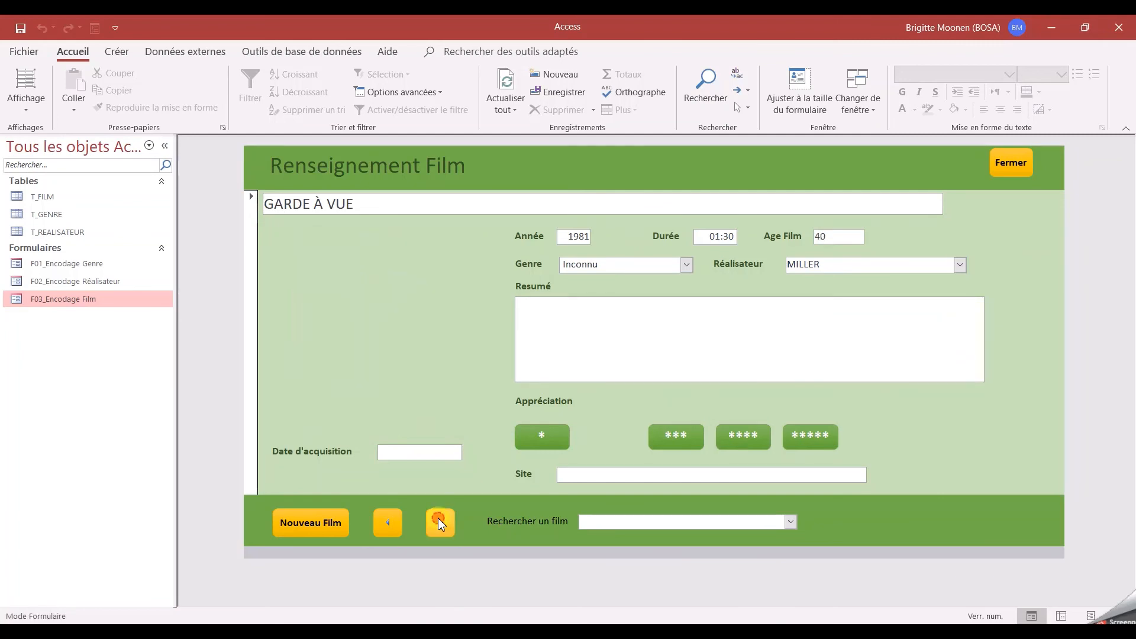
click(440, 523)
click(383, 524)
click(382, 524)
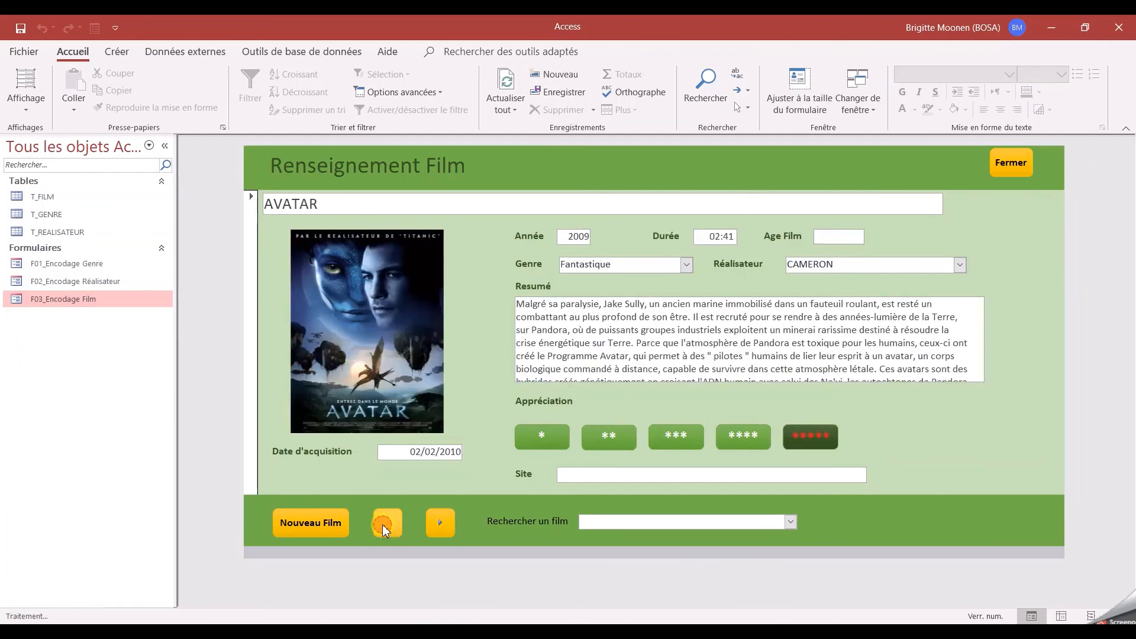